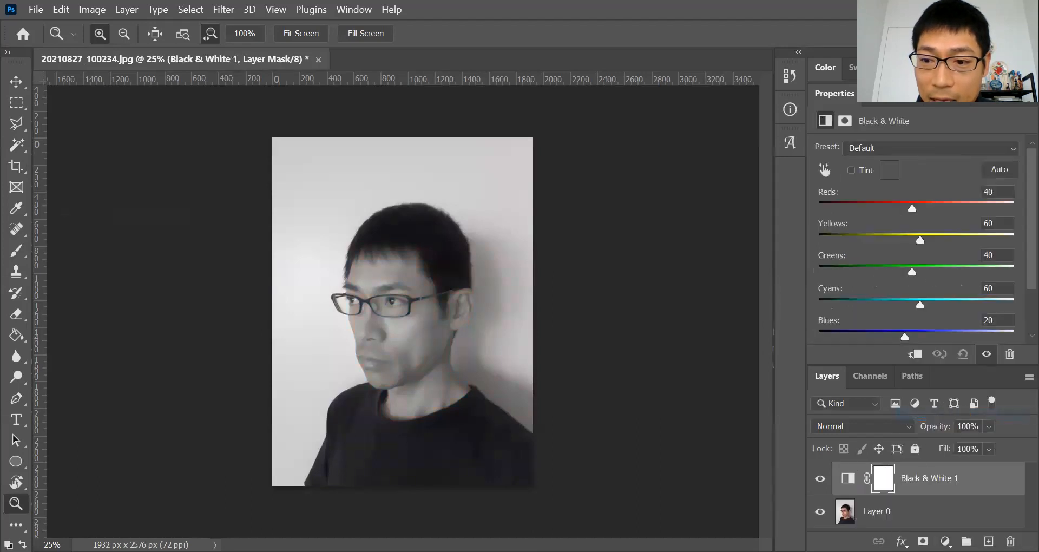
# - Add a Curves adjustment layer above Black & White 1 and bend its RGB curve into a U with an anchored midpoint and fully raised black point
pyautogui.click(945, 541)
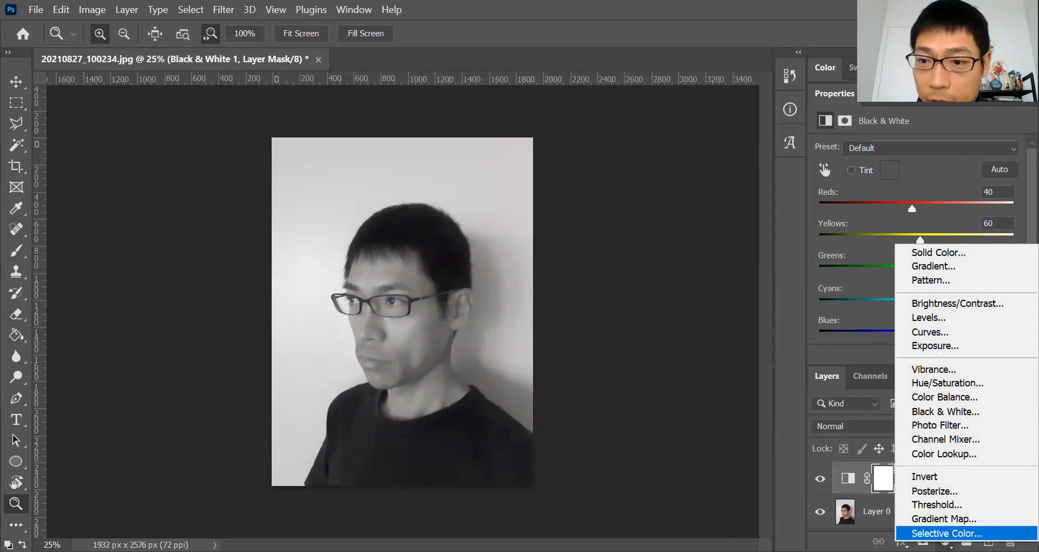
pyautogui.click(931, 332)
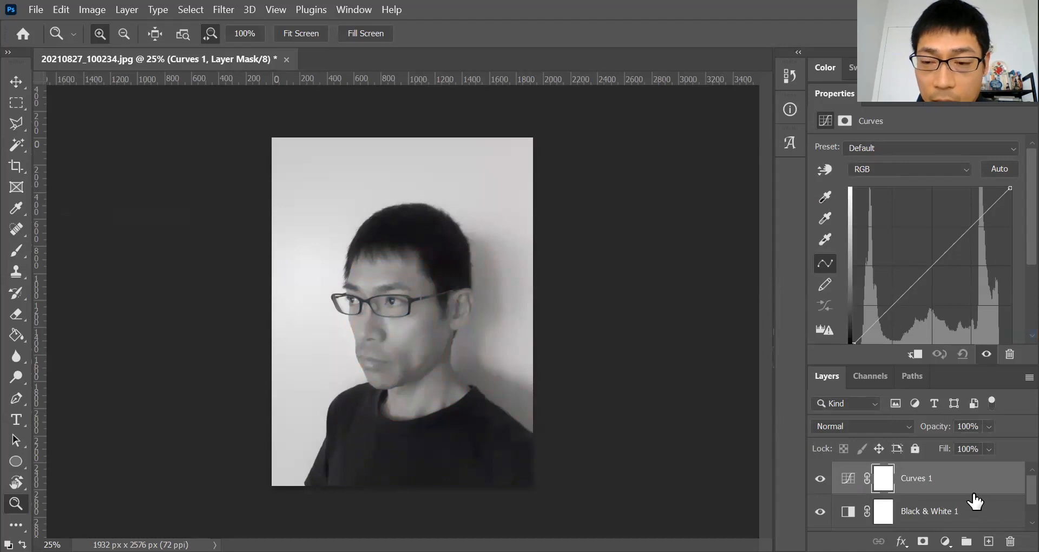
pyautogui.scroll(-1, 969, 506)
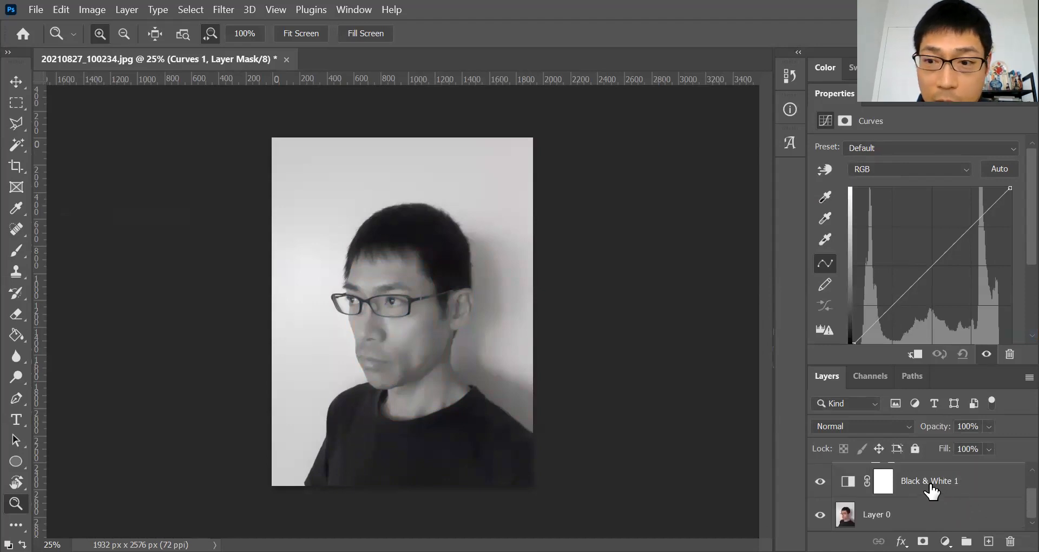
pyautogui.scroll(1, 931, 491)
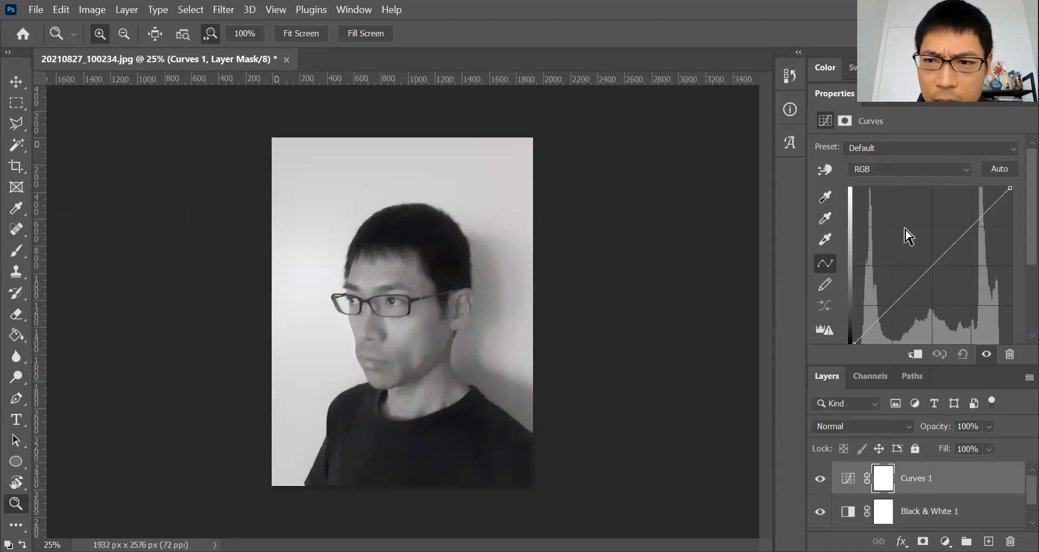
pyautogui.click(931, 265)
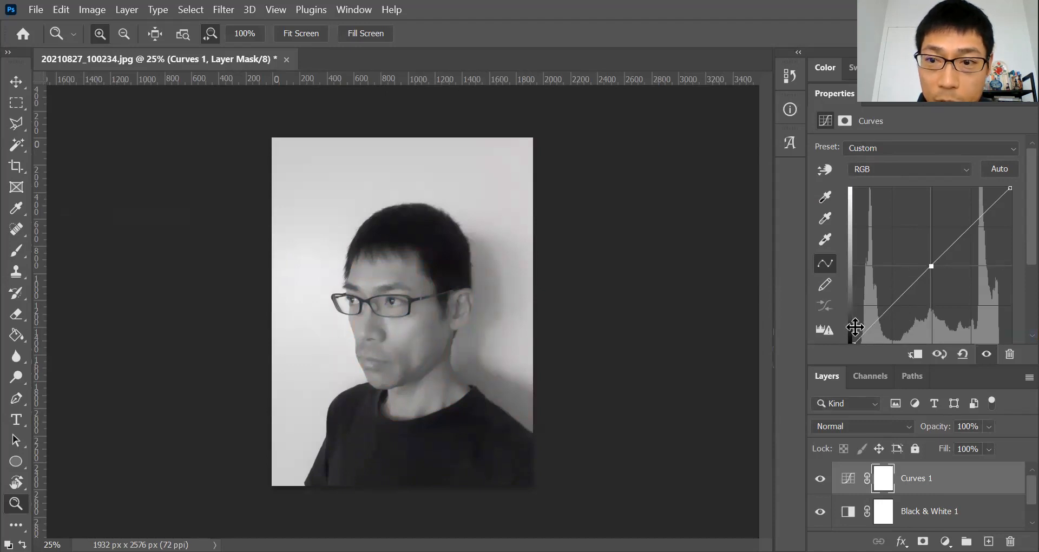
pyautogui.moveTo(855, 343); pyautogui.dragTo(854, 188)
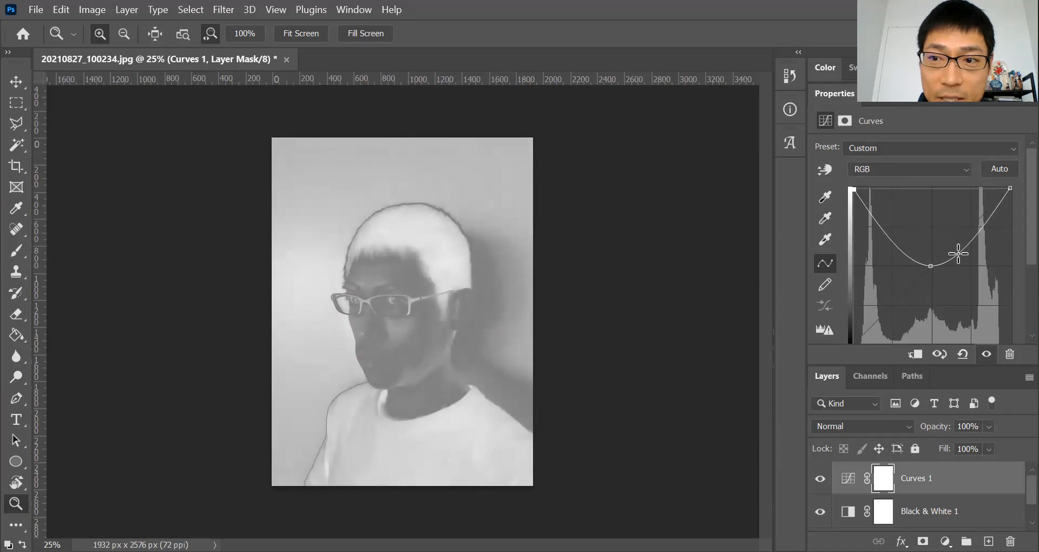
pyautogui.moveTo(957, 254); pyautogui.dragTo(965, 299)
pyautogui.moveTo(915, 250); pyautogui.dragTo(900, 299)
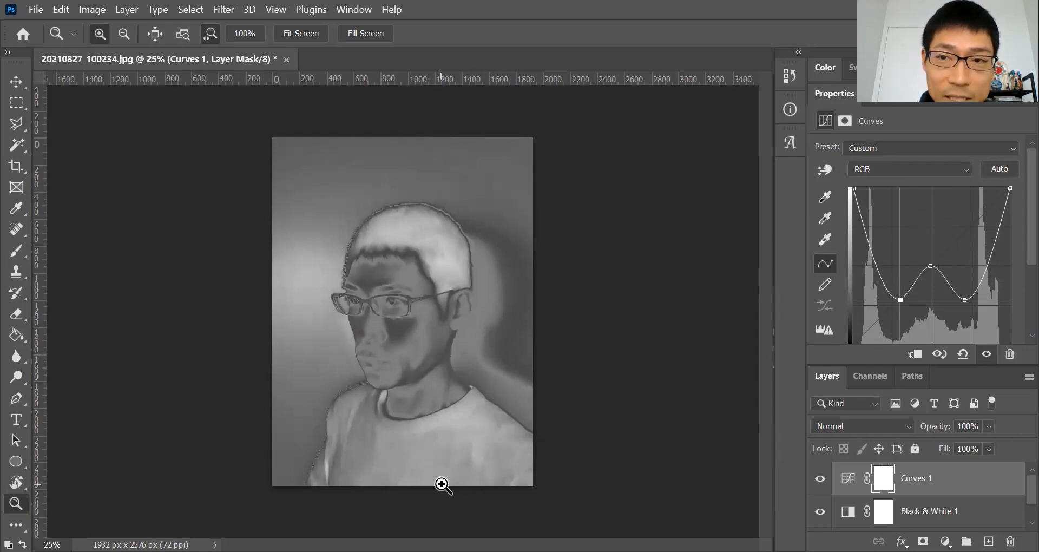
pyautogui.moveTo(903, 301); pyautogui.dragTo(929, 267)
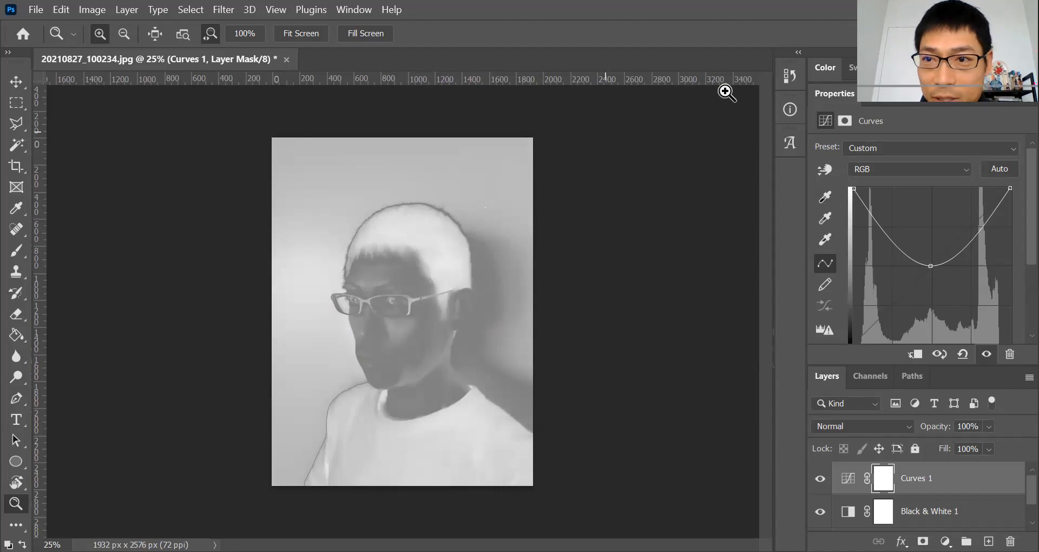
# - Pull the highlight and shadow halves of the curve down around the anchored midpoint to form a W shape
pyautogui.moveTo(950, 262); pyautogui.dragTo(969, 302)
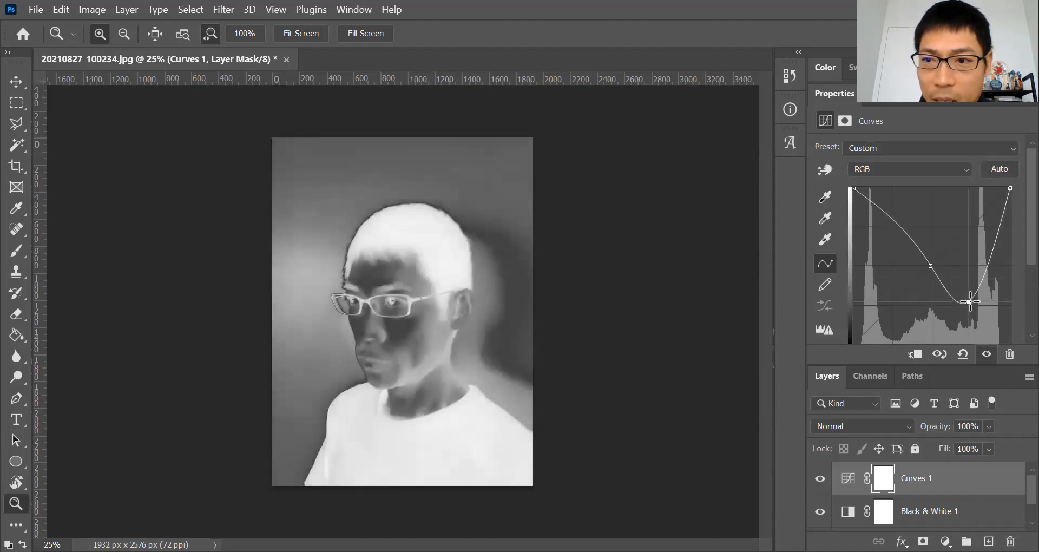
pyautogui.moveTo(918, 244); pyautogui.dragTo(896, 302)
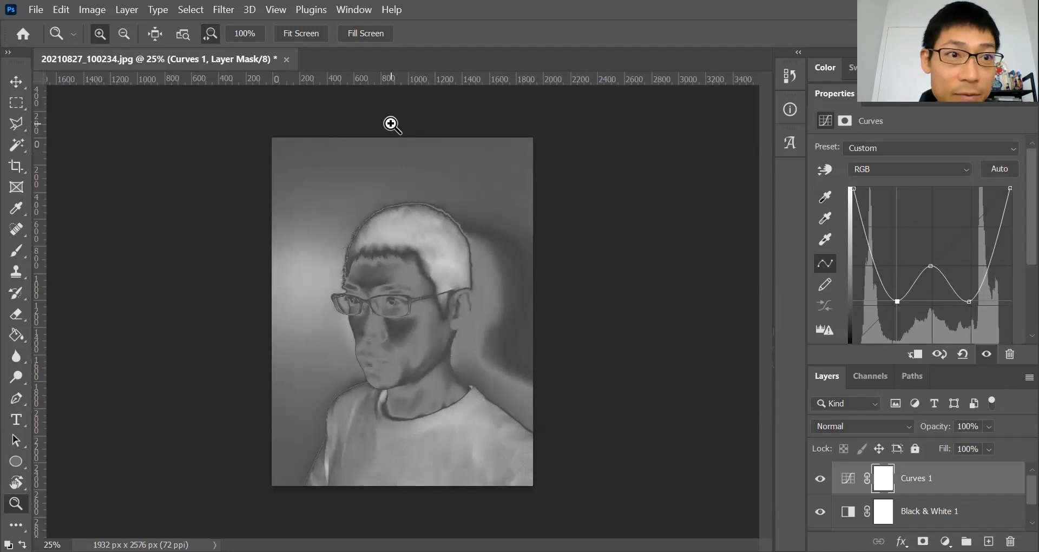
# - Open the photo 20210827_100443 from the 2021-08 folder and unlock its Background layer
pyautogui.click(37, 10)
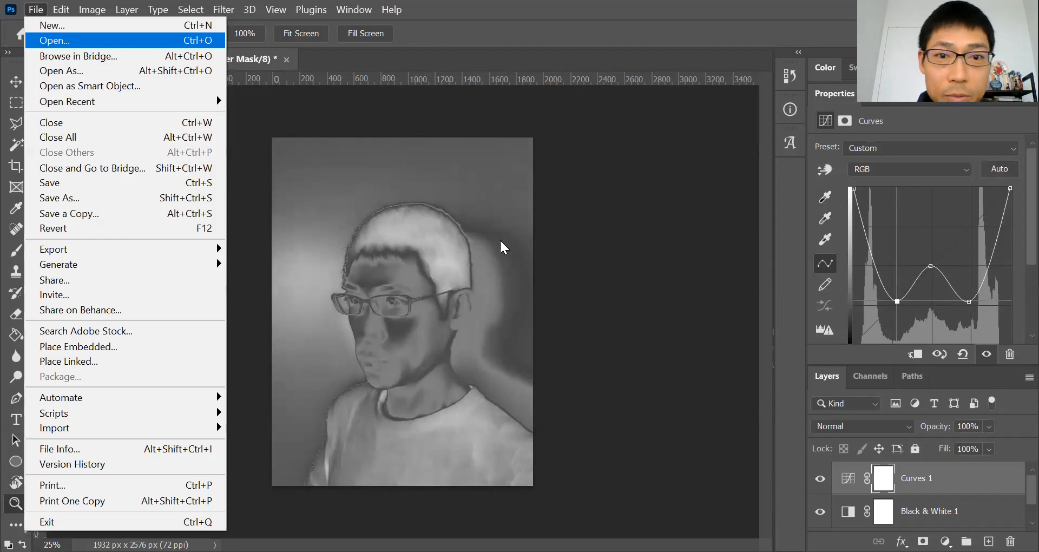
pyautogui.press('Return')
pyautogui.click(402, 260)
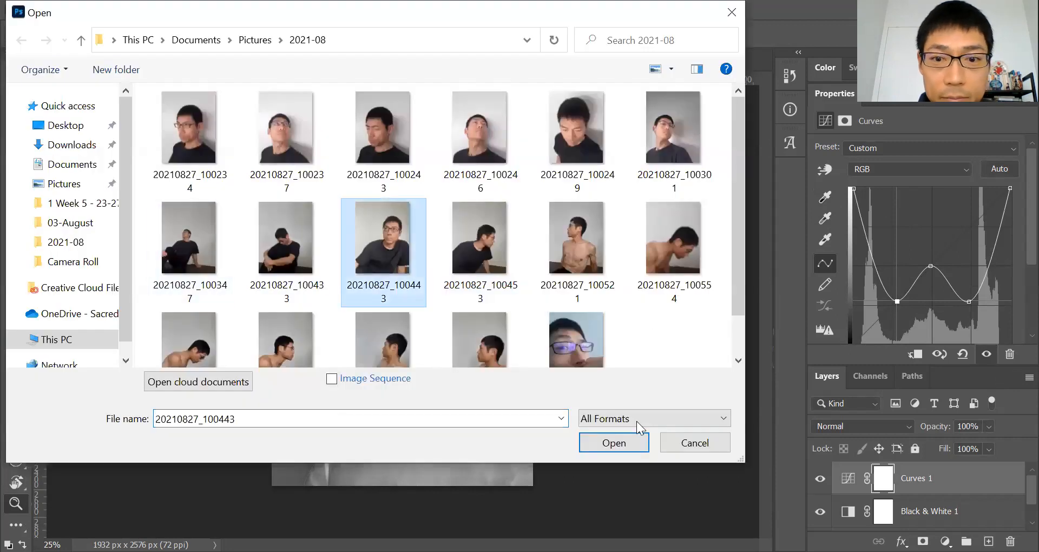
pyautogui.click(639, 441)
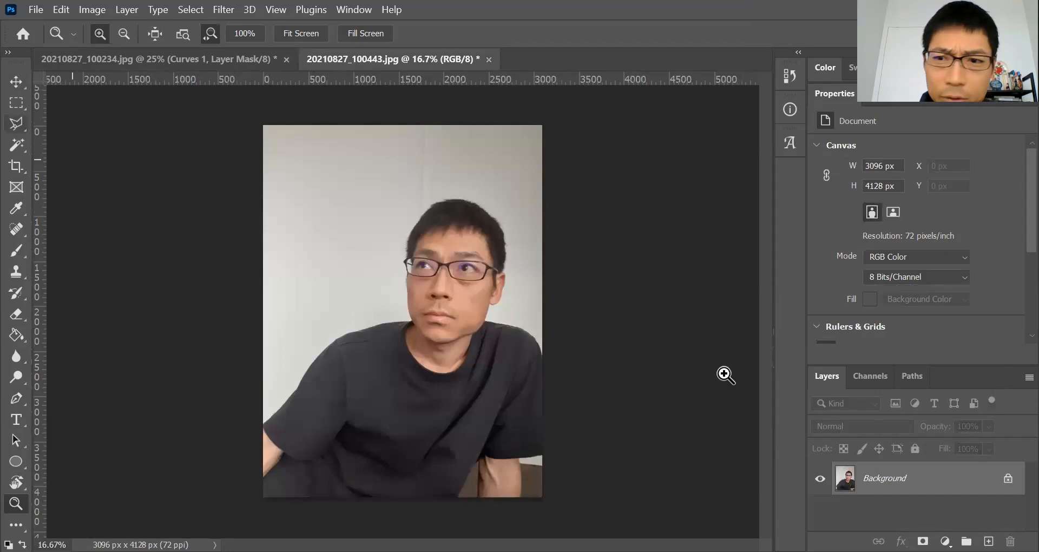
pyautogui.click(1007, 479)
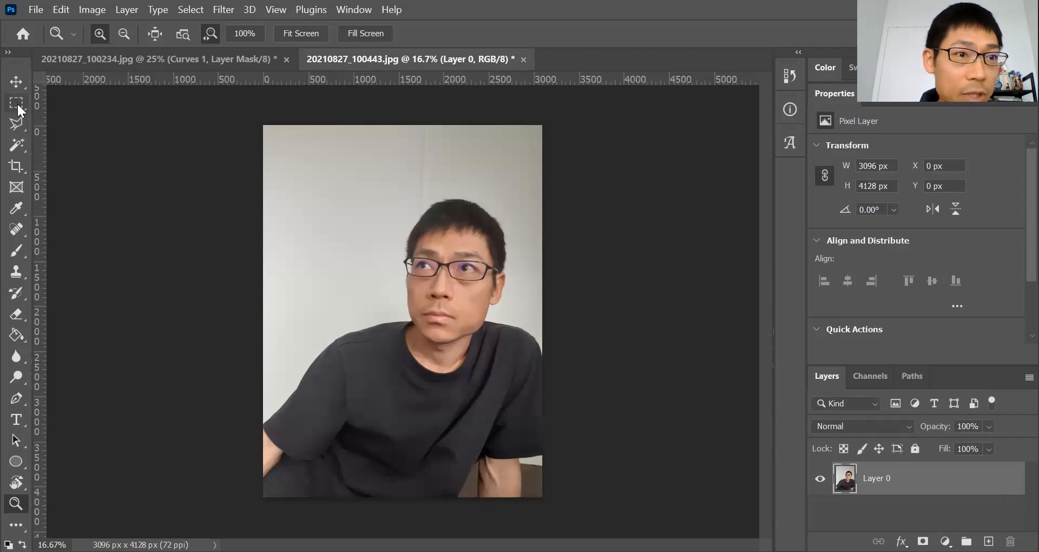
# - Draw a closed five-sided Polygonal Lasso selection from the wall beside the head across part of the face and down to the shirt
pyautogui.click(15, 124)
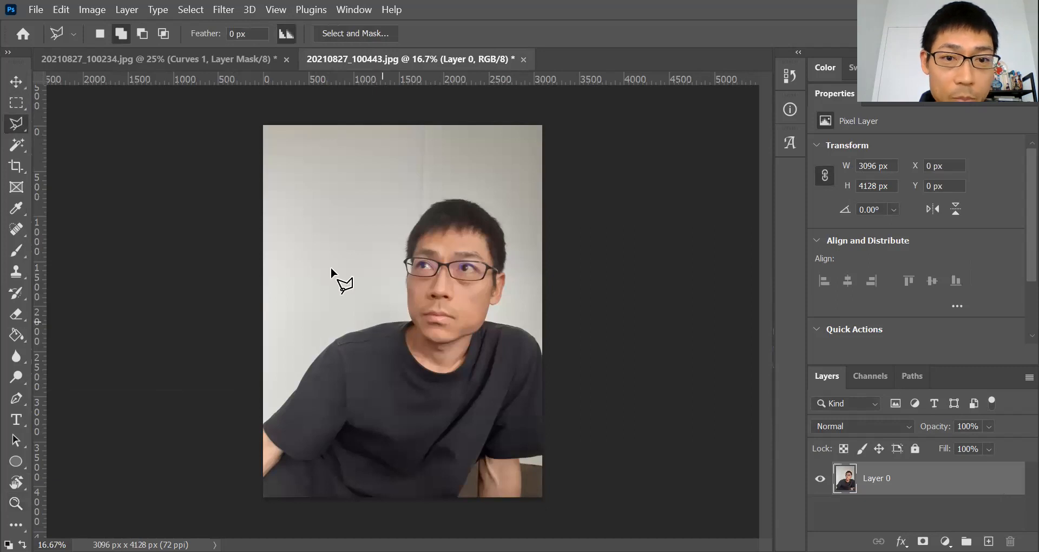
pyautogui.click(336, 245)
pyautogui.click(441, 232)
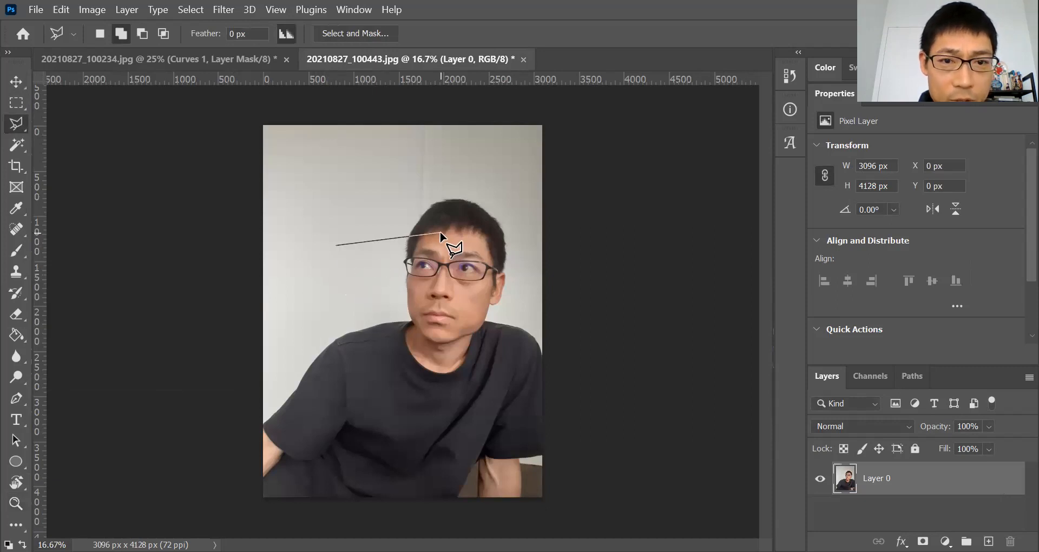
pyautogui.click(475, 300)
pyautogui.click(402, 337)
pyautogui.click(370, 384)
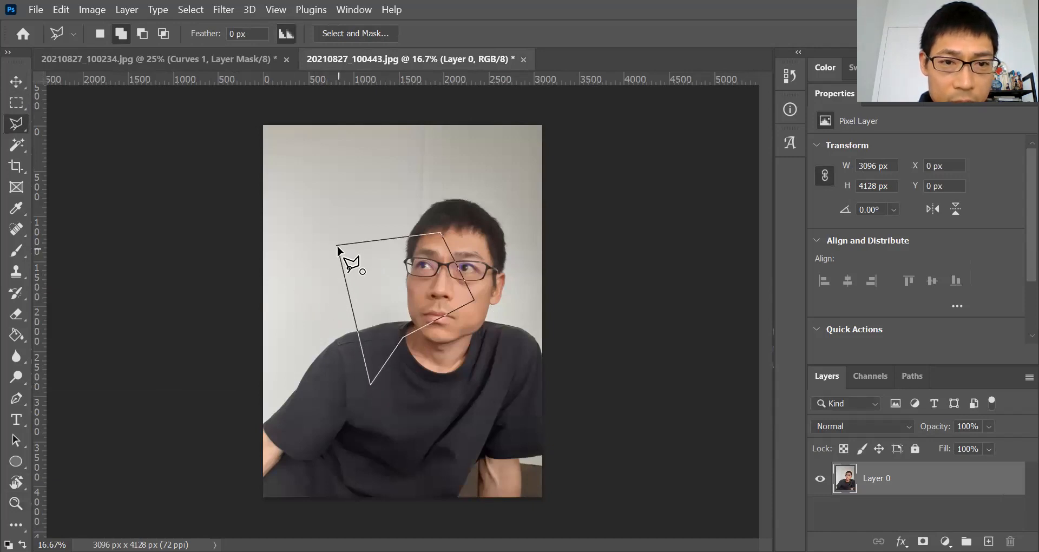
pyautogui.click(336, 250)
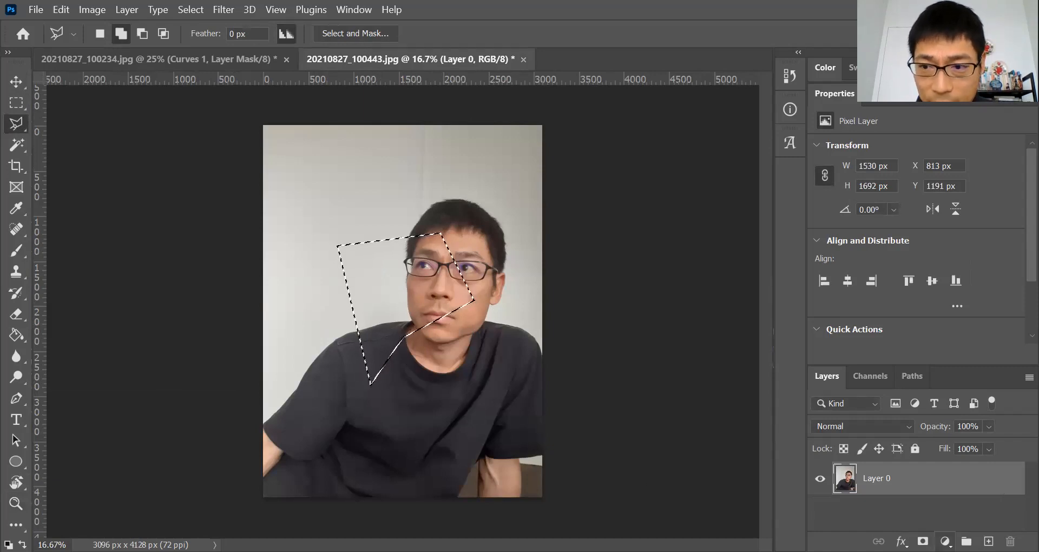
# - Add a Black & White adjustment layer masked to the selection, and place a new Curves adjustment layer above it
pyautogui.click(945, 541)
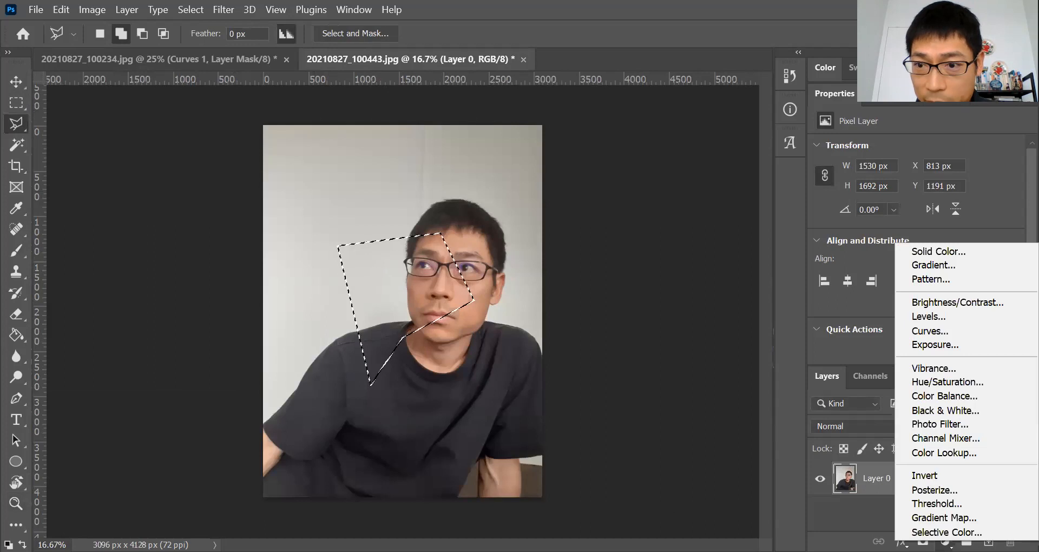
pyautogui.click(950, 410)
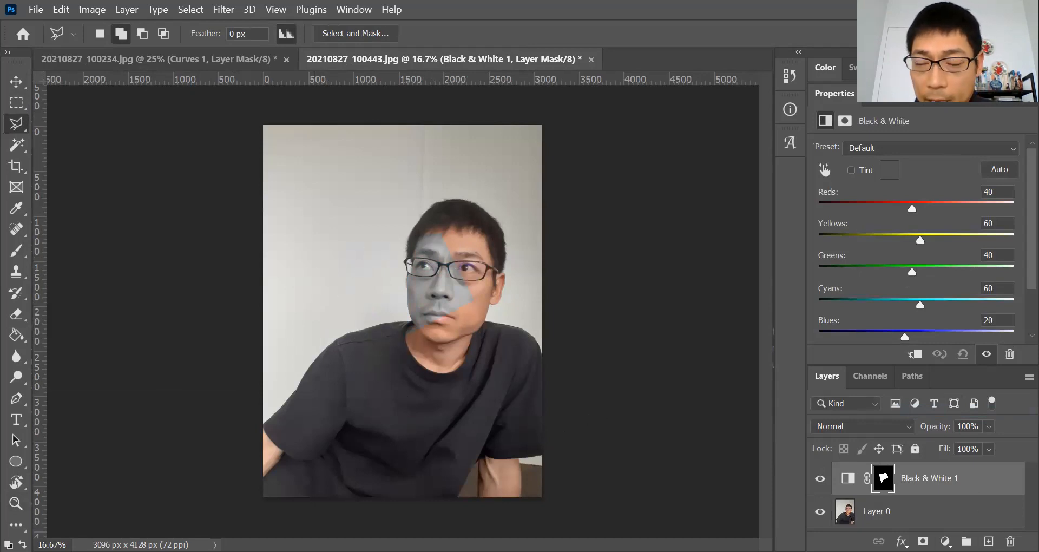
pyautogui.click(918, 518)
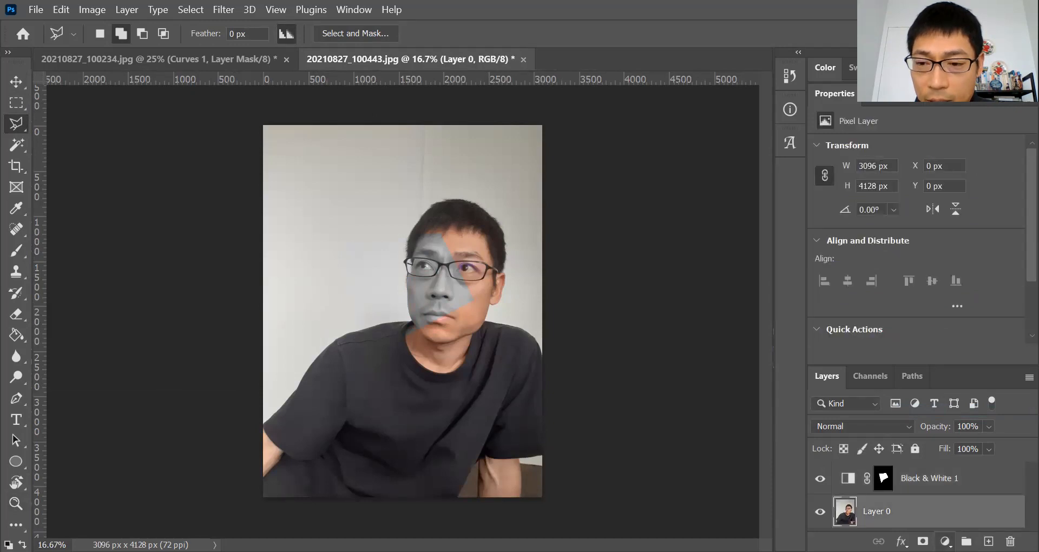
pyautogui.click(944, 541)
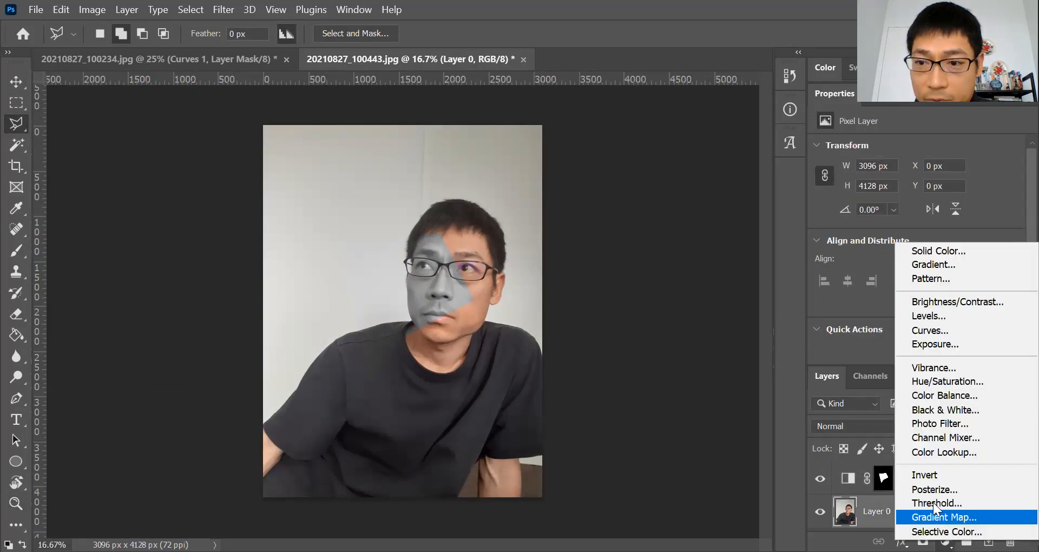
pyautogui.click(927, 331)
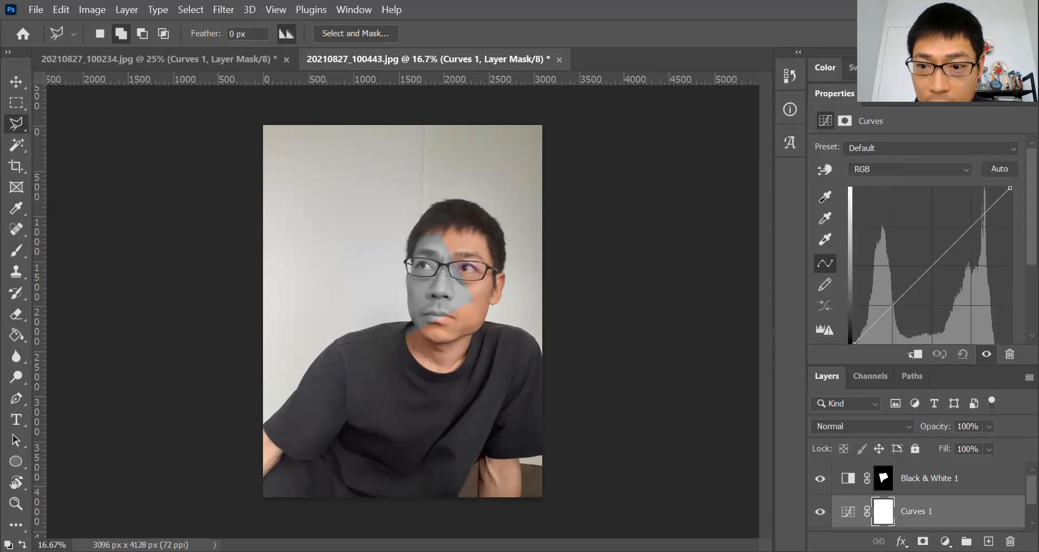
pyautogui.moveTo(926, 517); pyautogui.dragTo(929, 477)
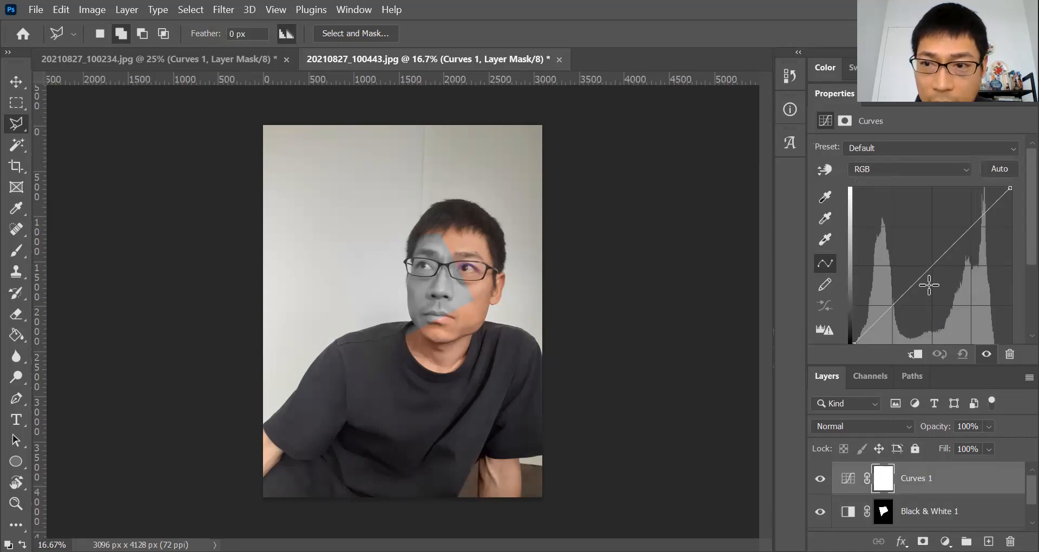
pyautogui.click(932, 265)
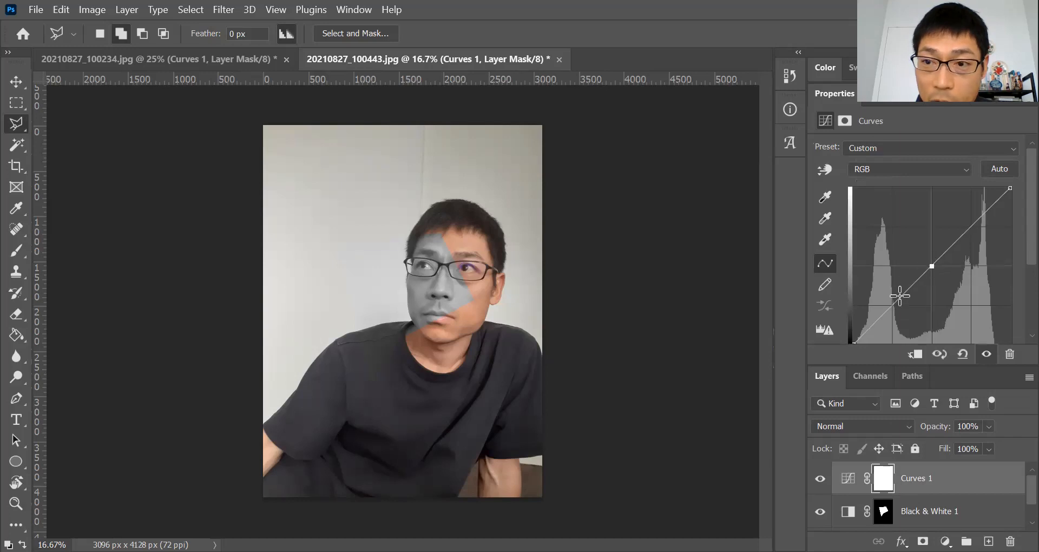
pyautogui.moveTo(856, 343); pyautogui.dragTo(852, 186)
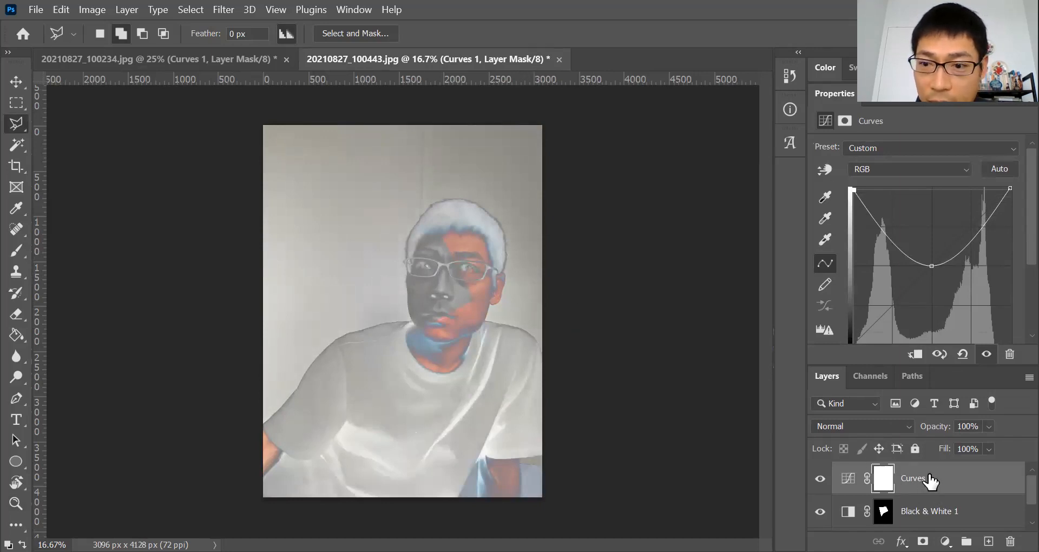
pyautogui.rightClick(879, 476)
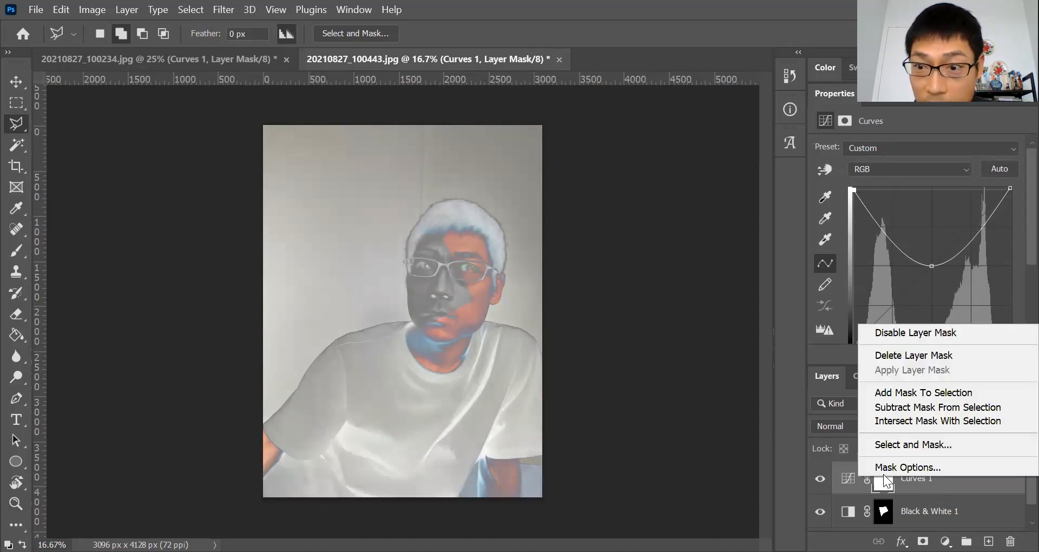
pyautogui.click(921, 482)
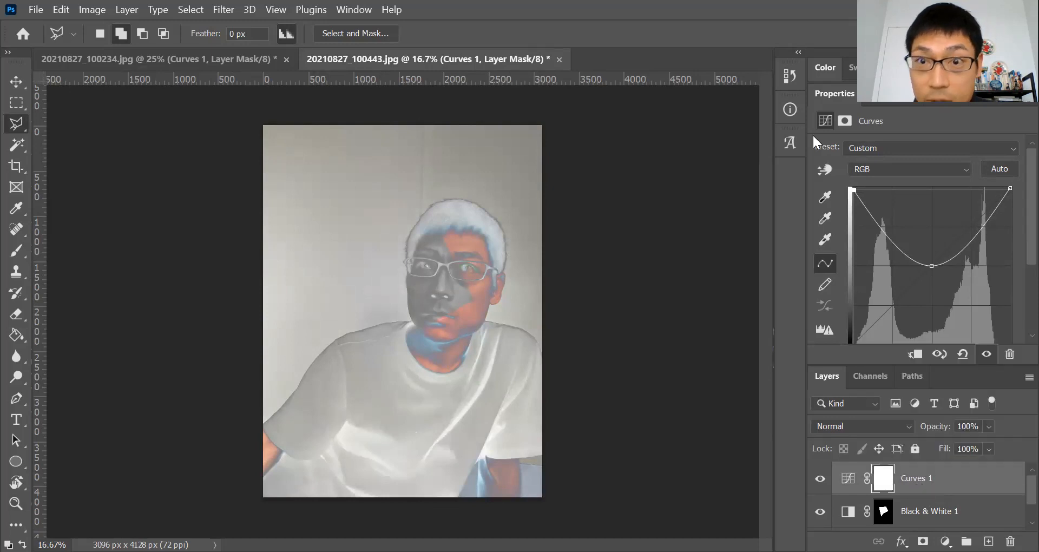
pyautogui.click(789, 76)
pyautogui.click(682, 123)
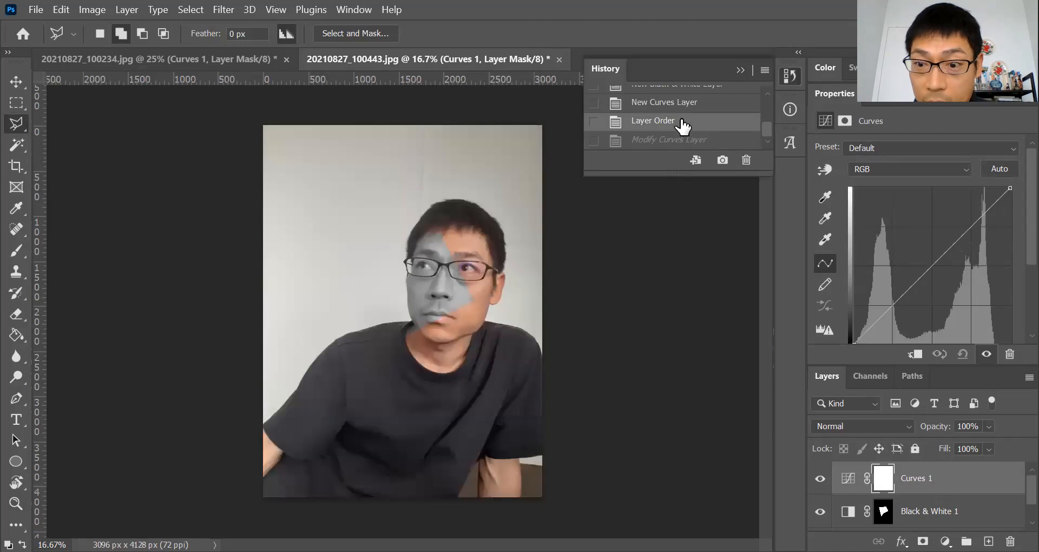
pyautogui.rightClick(884, 476)
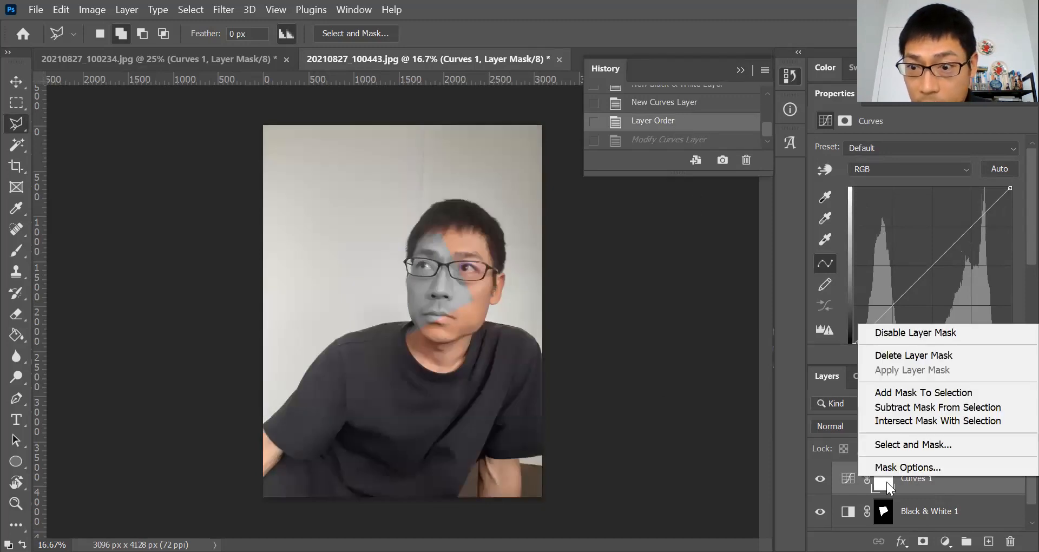
pyautogui.click(886, 481)
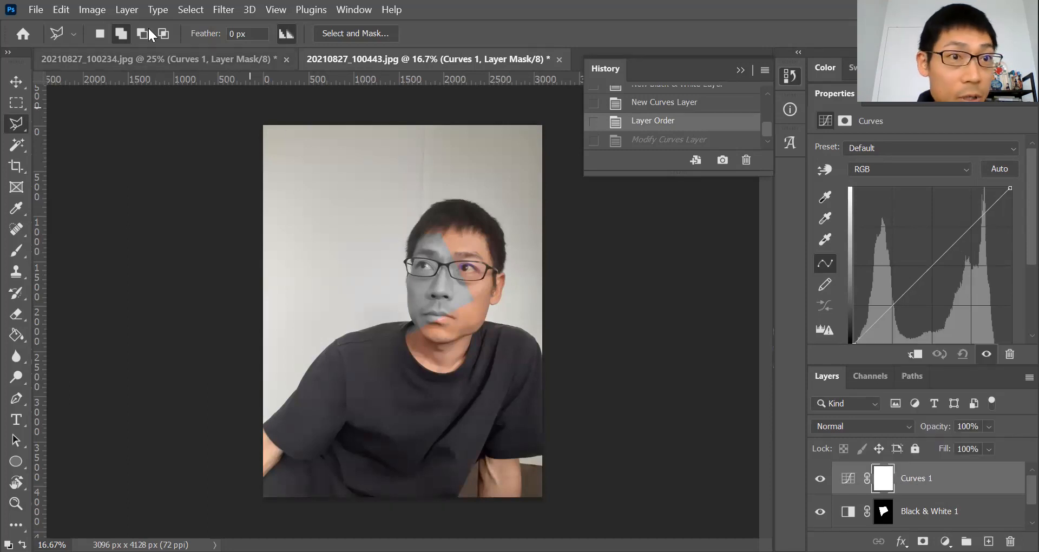
# - Clip the Curves 1 layer to Black & White 1 and bend its curve into a U with an anchored midpoint and fully raised black point
pyautogui.click(127, 9)
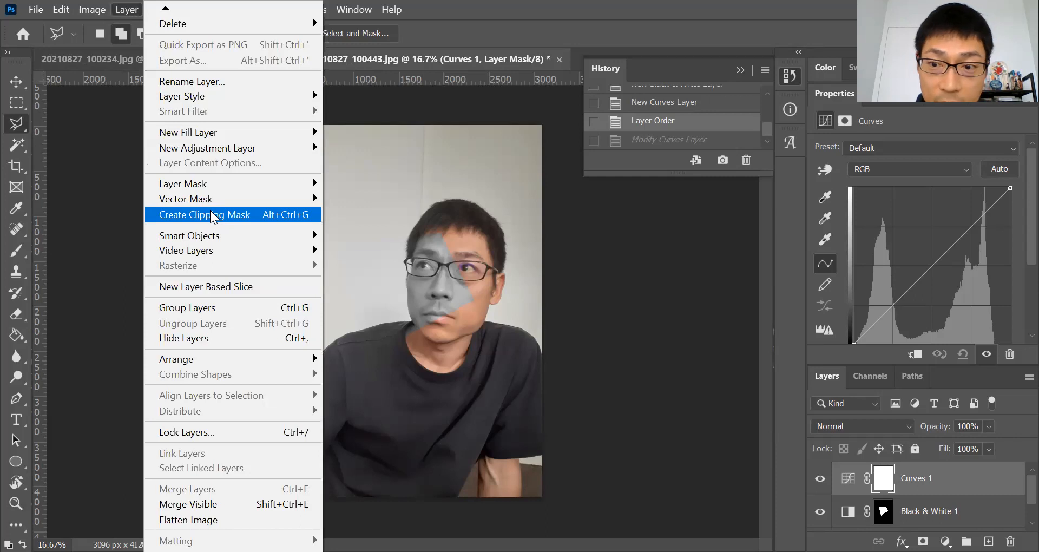
pyautogui.click(193, 219)
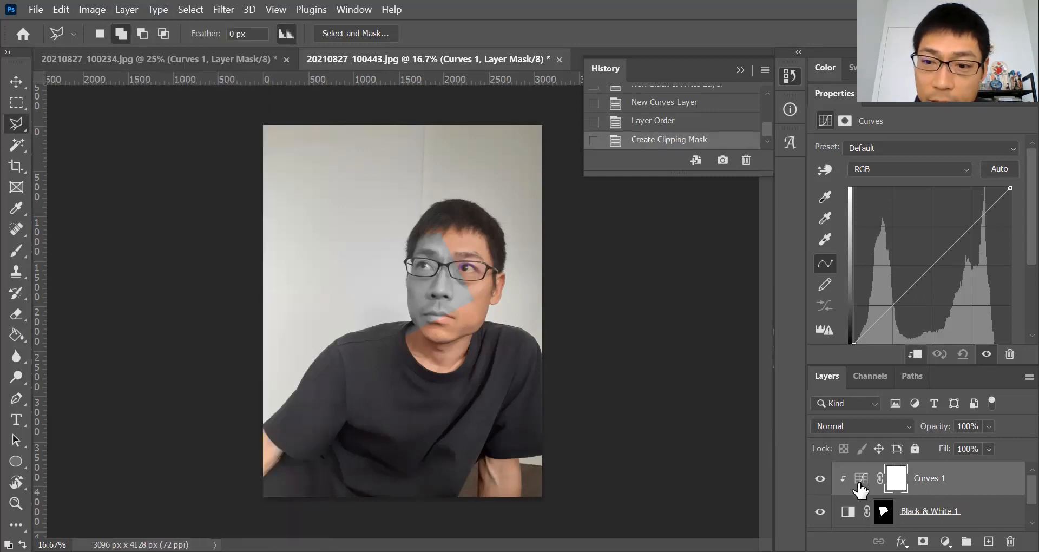
pyautogui.click(932, 264)
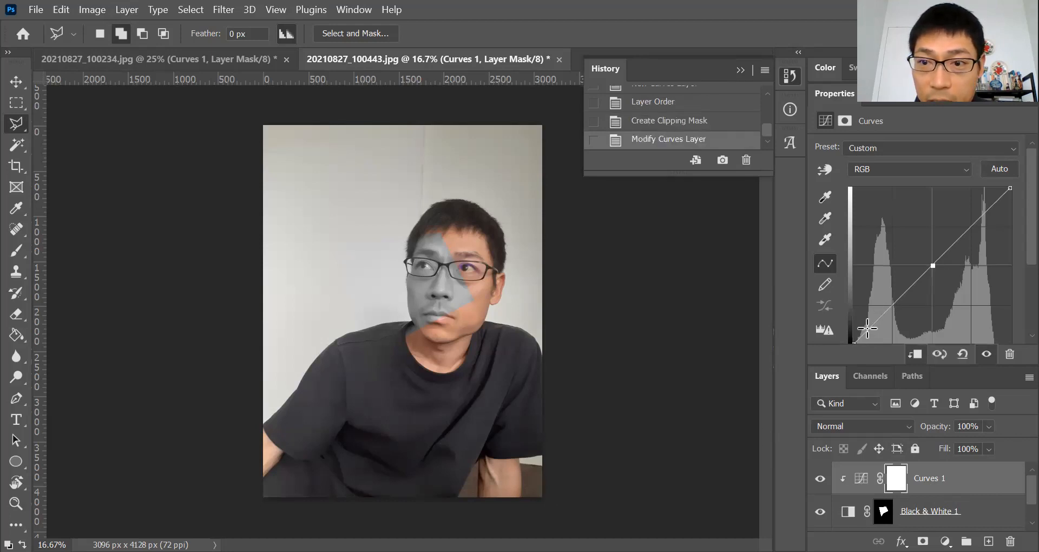
pyautogui.moveTo(855, 339); pyautogui.dragTo(858, 180)
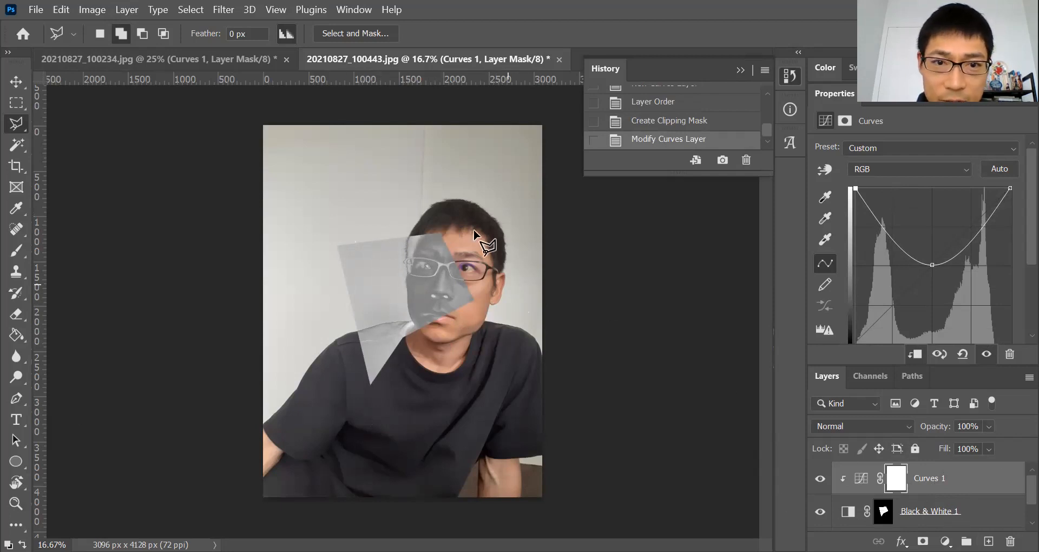
# - Add a low point on each side of the curve's midpoint for an uneven W, and compare it with the curve on the 20210827_100234 photo
pyautogui.scroll(-1, 924, 511)
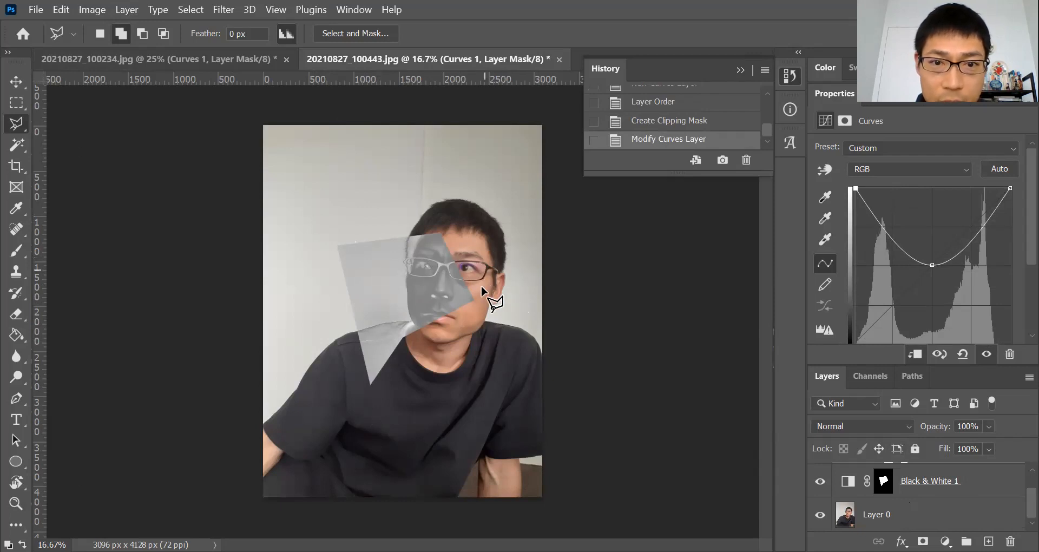
pyautogui.moveTo(964, 255); pyautogui.dragTo(971, 299)
pyautogui.moveTo(913, 244); pyautogui.dragTo(905, 272)
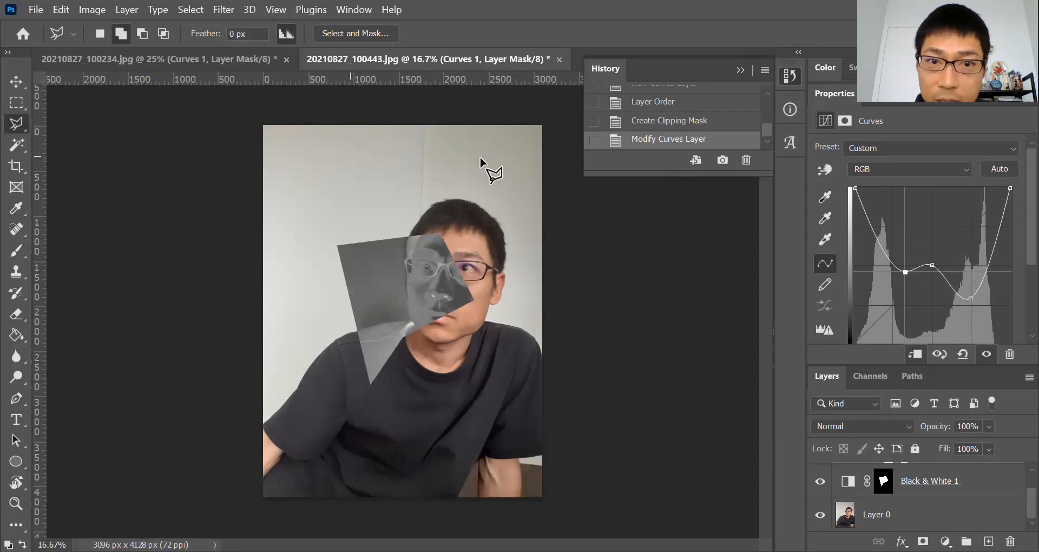
pyautogui.click(184, 57)
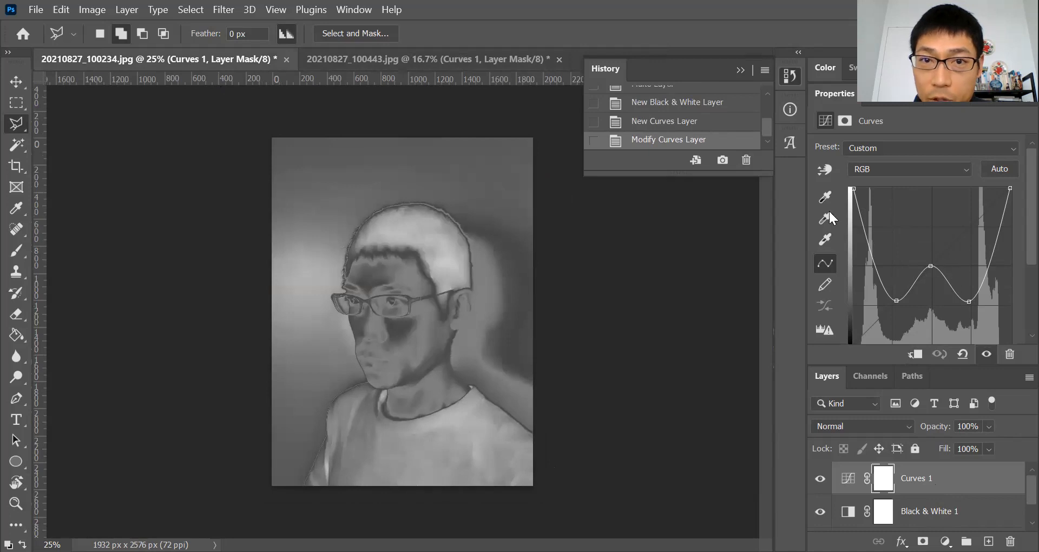
pyautogui.click(372, 62)
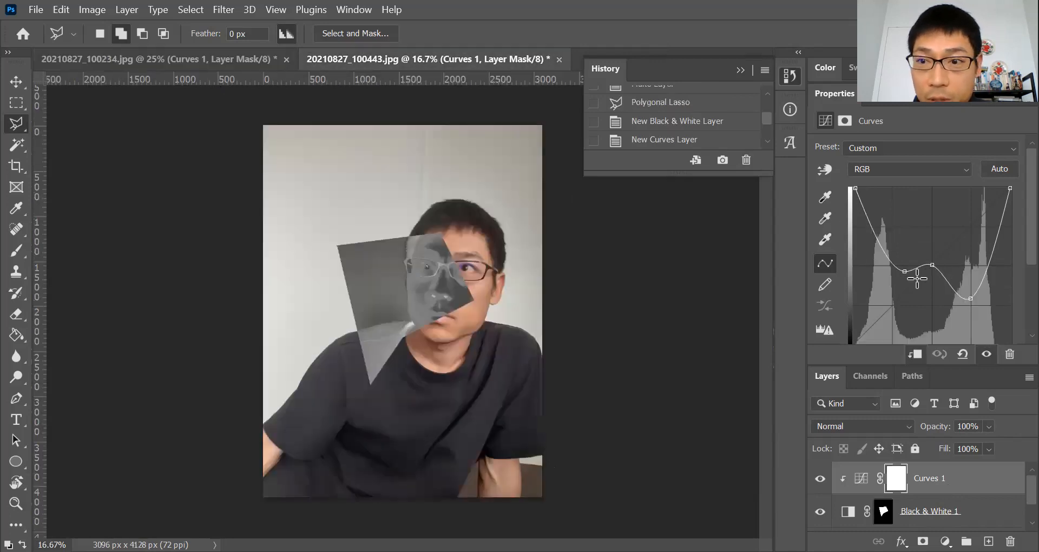
# - Remove the two side points from the Curves 1 curve and pull its midpoint down into a deeper U
pyautogui.moveTo(972, 300); pyautogui.dragTo(961, 255)
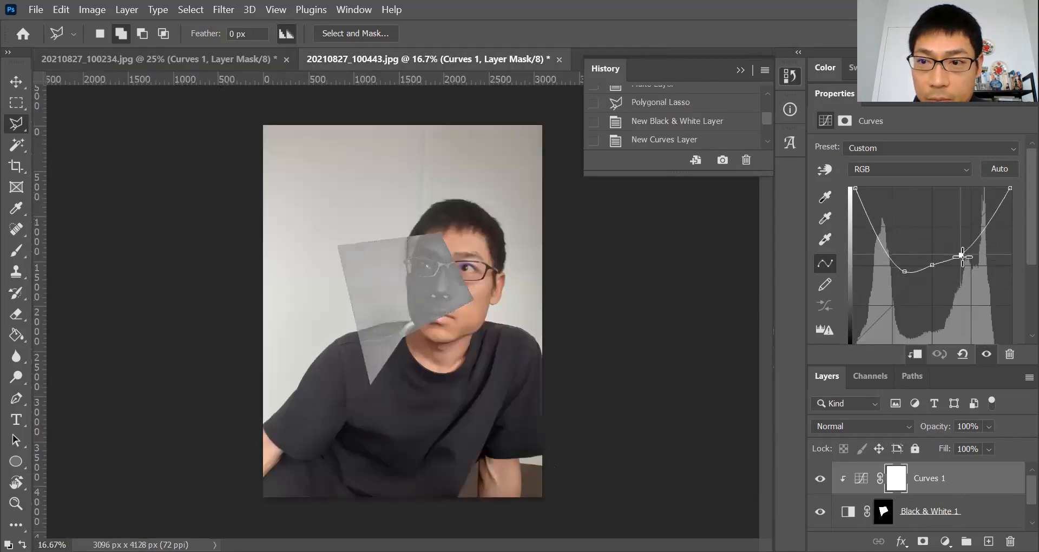
pyautogui.moveTo(906, 271); pyautogui.dragTo(937, 264)
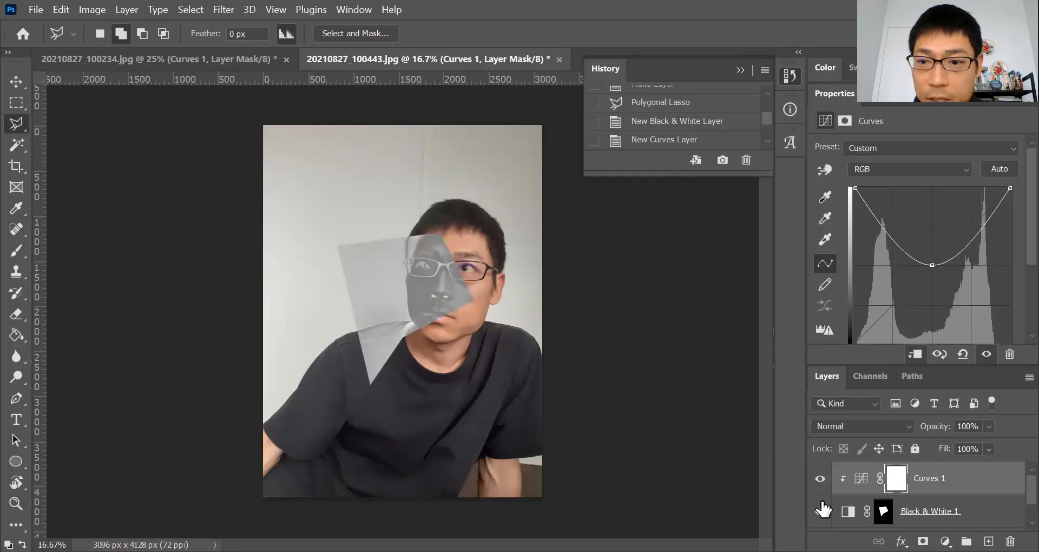
pyautogui.moveTo(932, 264); pyautogui.dragTo(932, 328)
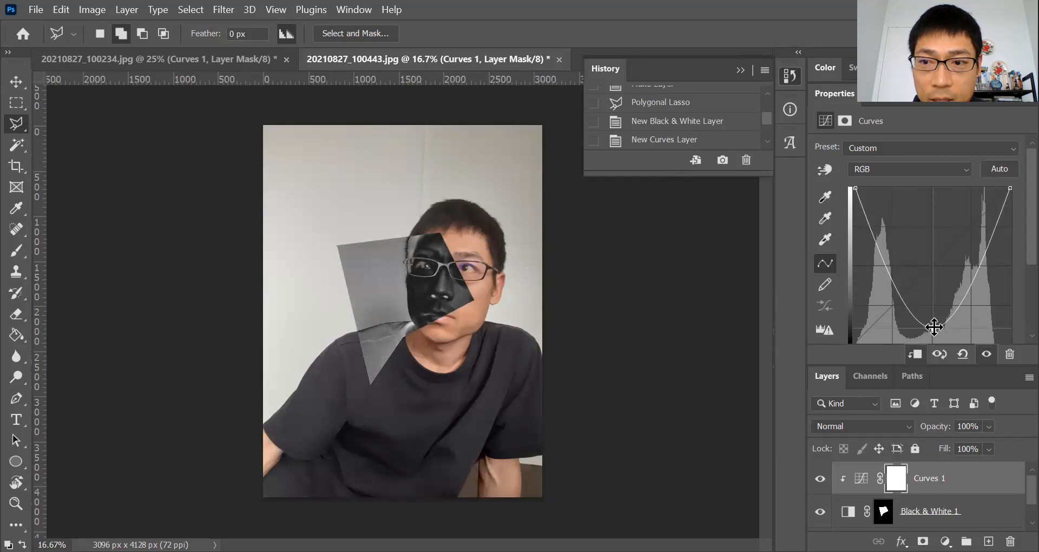
# - Reshape the Curves 1 curve into a near-symmetrical W, with a raised midpoint and an equally deep dip on each side
pyautogui.moveTo(934, 329); pyautogui.dragTo(950, 289)
pyautogui.moveTo(914, 247); pyautogui.dragTo(961, 298)
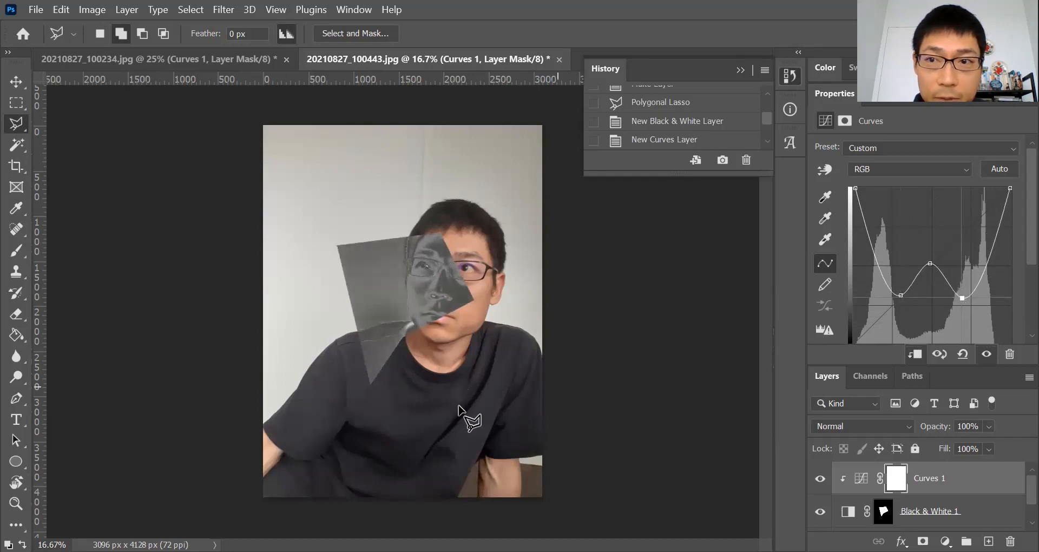